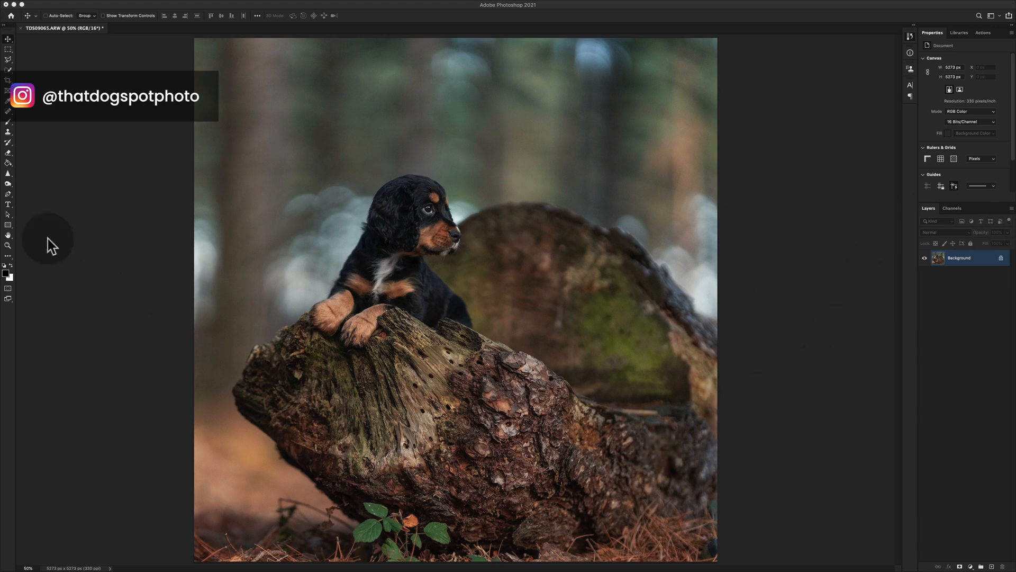
Remove the debris and specks around the puppy's eye, nose bridge and muzzle with the content-aware Spot Healing Brush
double_click(8, 244)
click(7, 235)
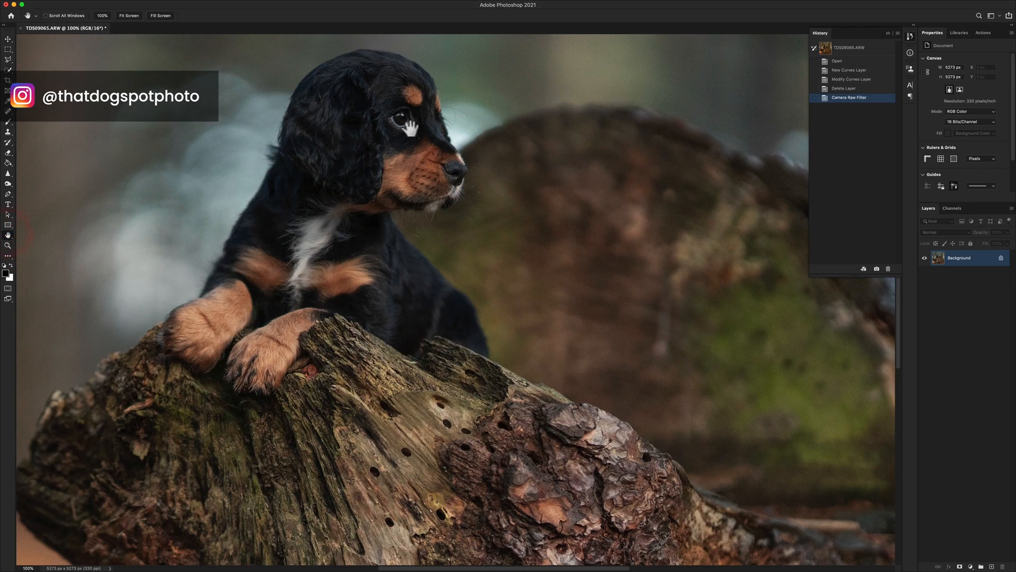
scroll(410, 128, up, 3)
scroll(414, 156, up, 5)
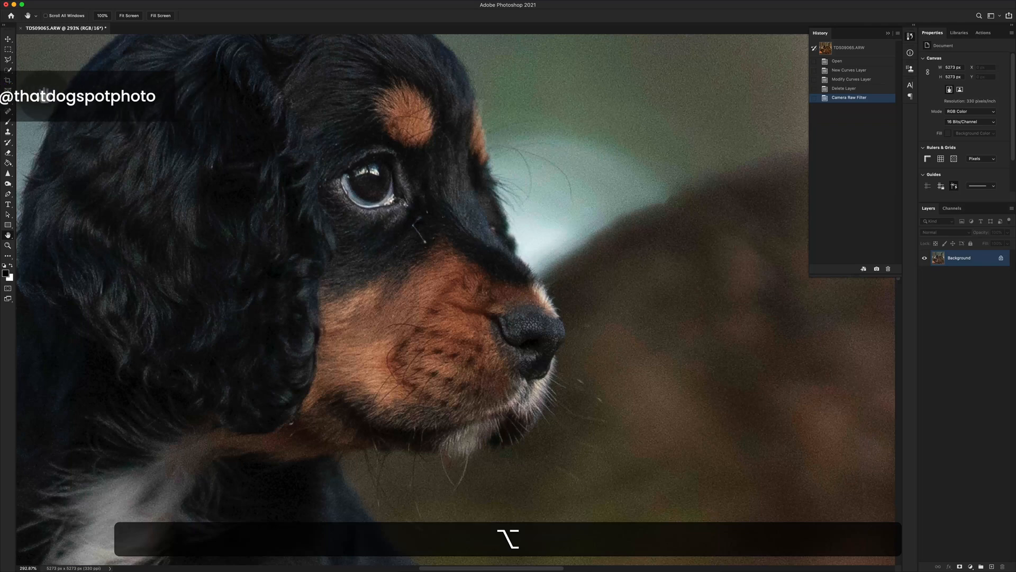
key(j)
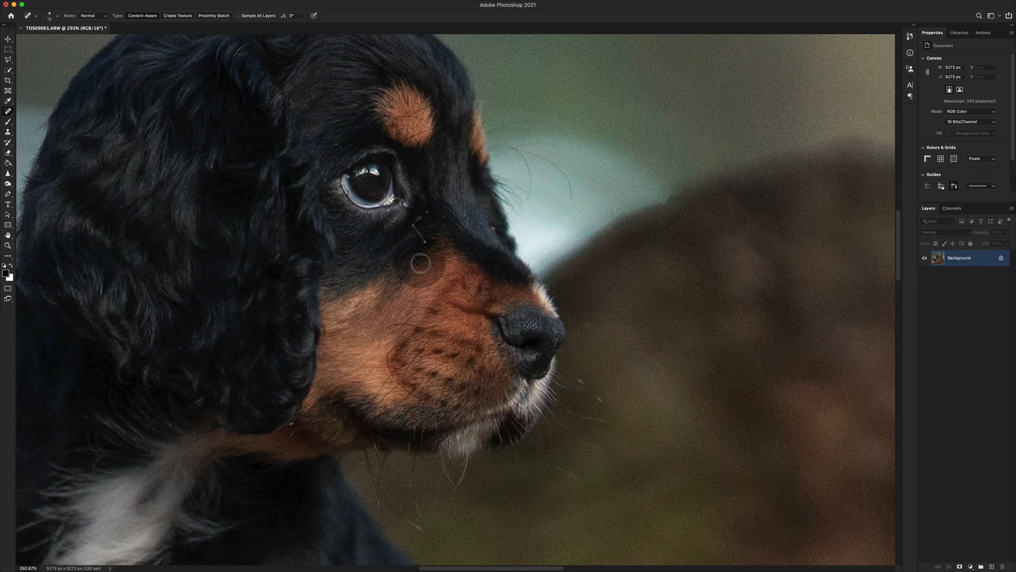
click(427, 212)
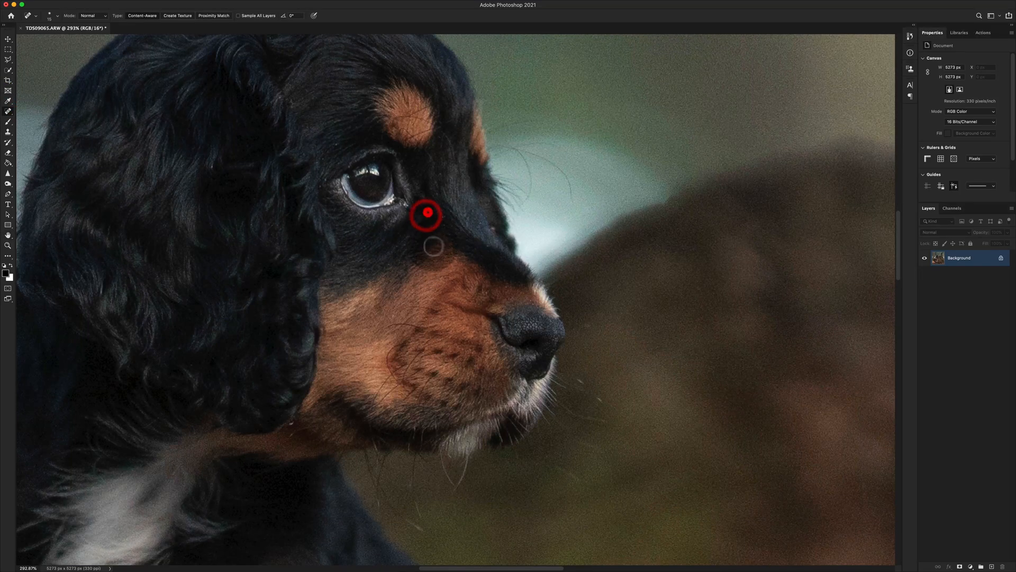
click(490, 227)
drag(591, 389, 612, 408)
click(351, 131)
click(413, 212)
click(327, 182)
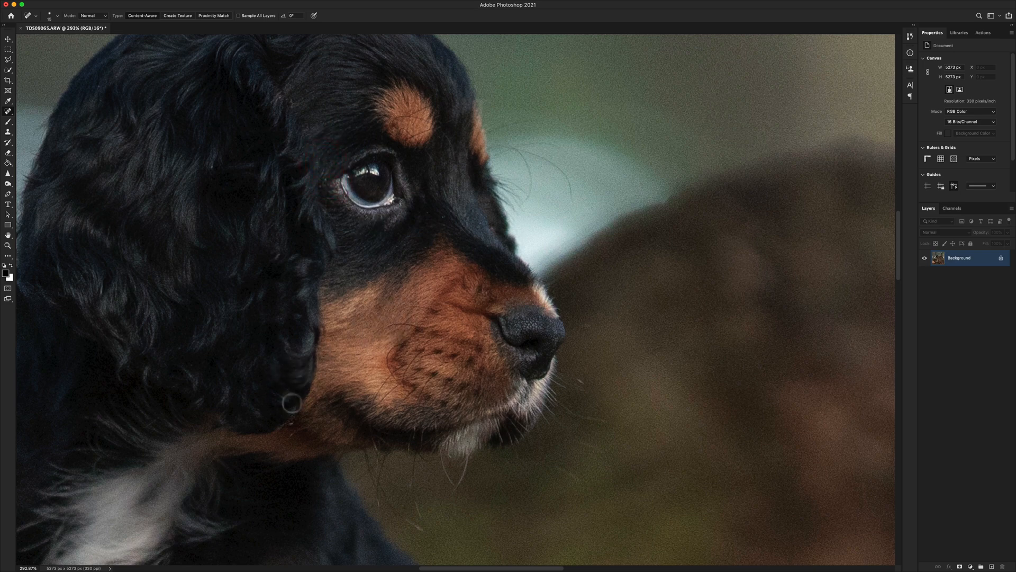
Heal the light specks on the fur just below the puppy's ear
click(285, 437)
click(302, 425)
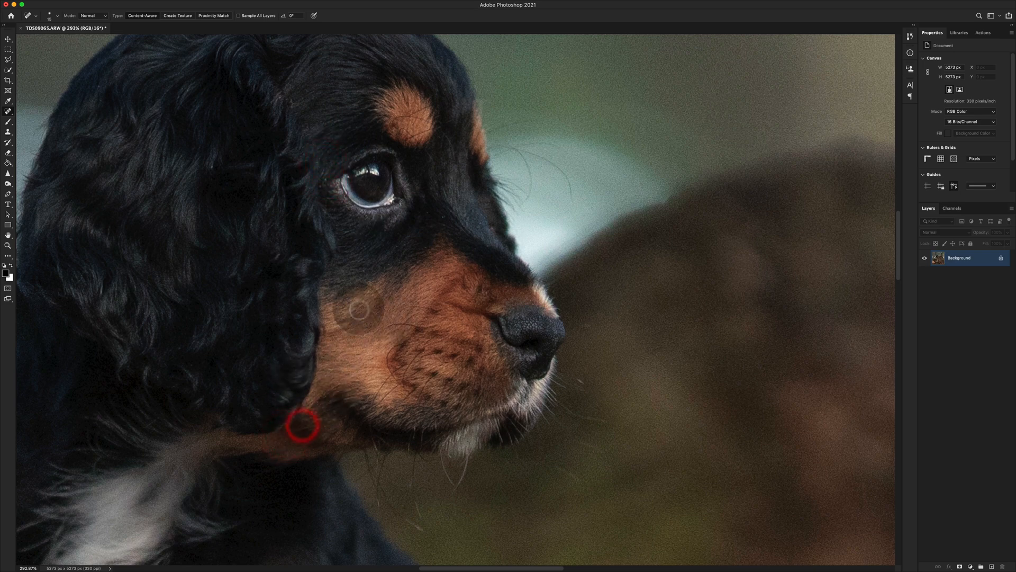
scroll(360, 309, down, 3)
scroll(359, 309, down, 8)
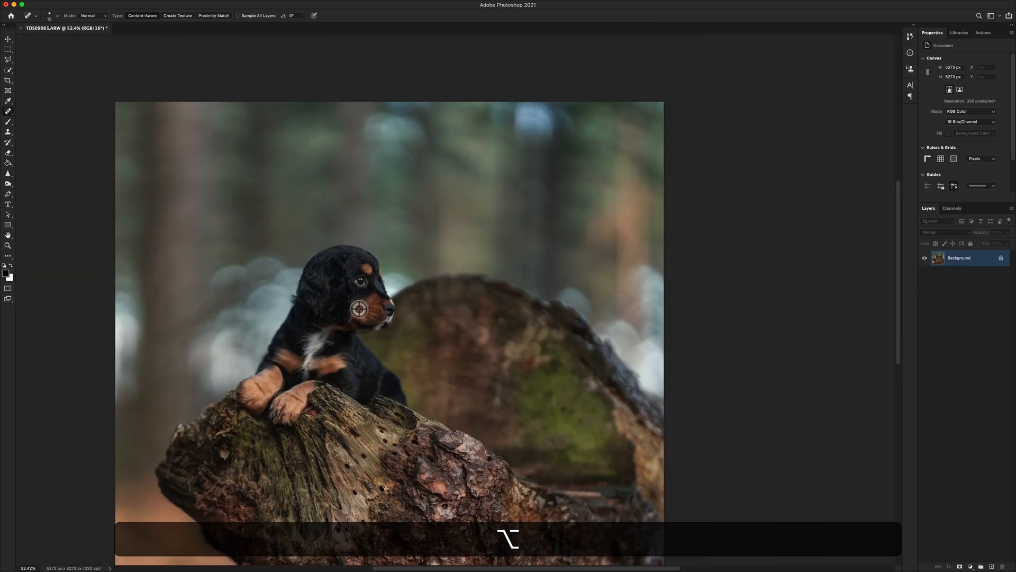
scroll(360, 308, down, 3)
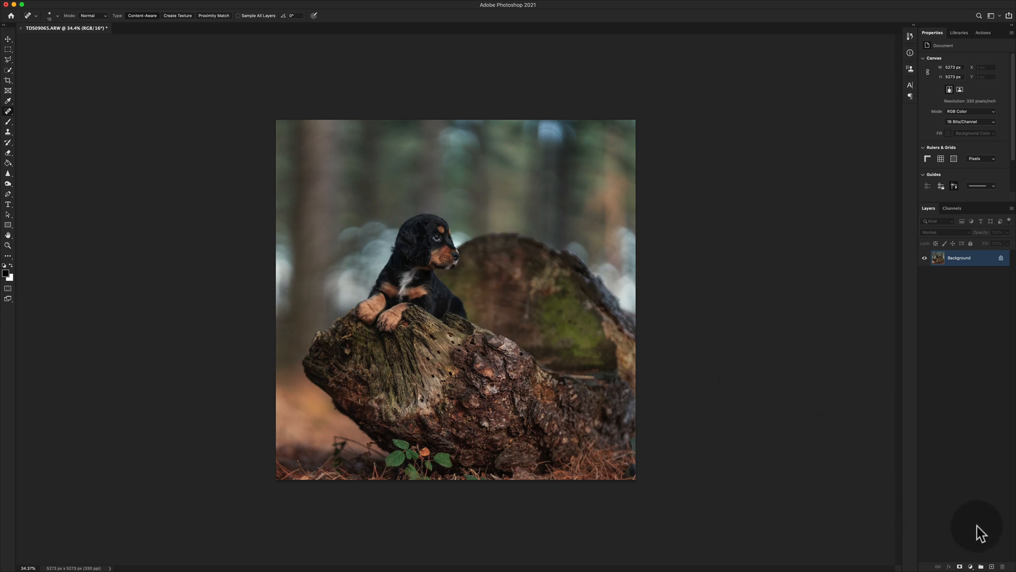
Add a Curves adjustment layer above the Background layer and enlarge the area showing its settings
click(972, 565)
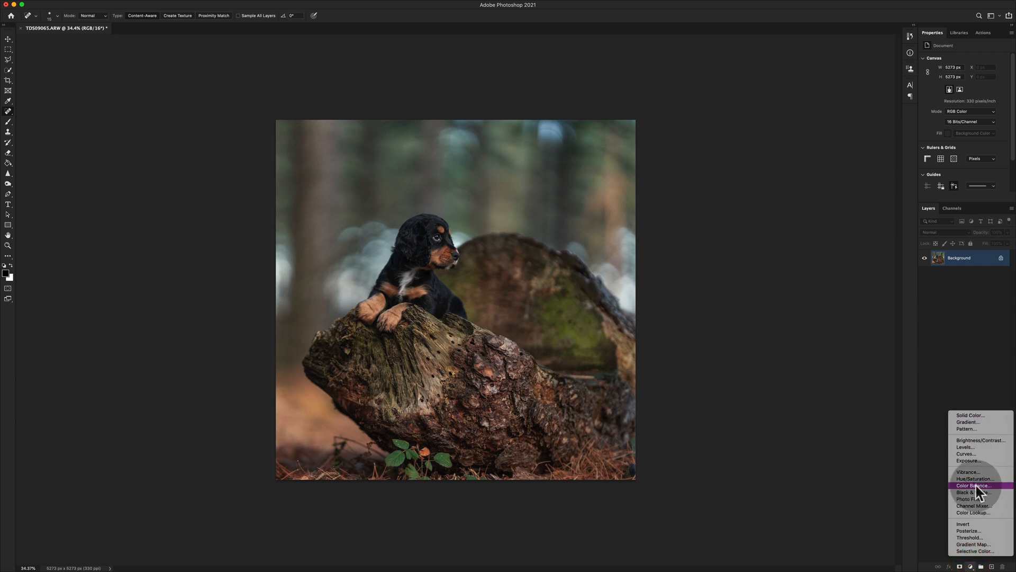
click(976, 328)
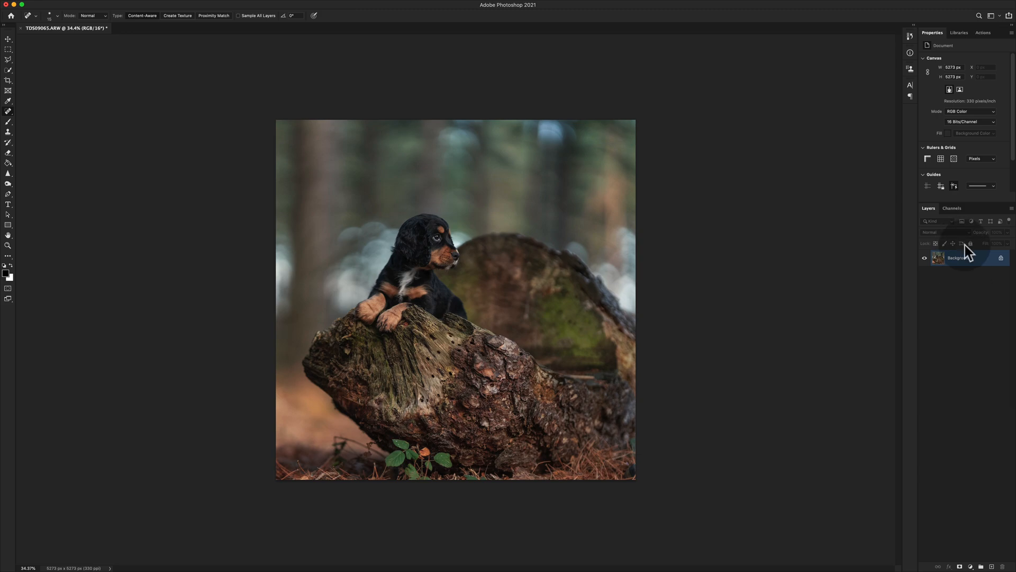
click(971, 567)
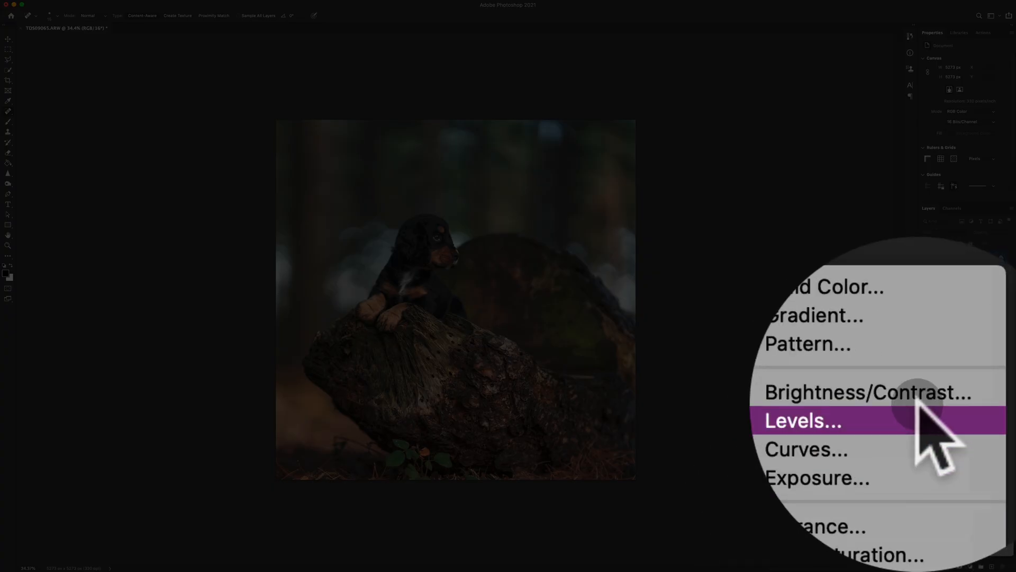
click(976, 453)
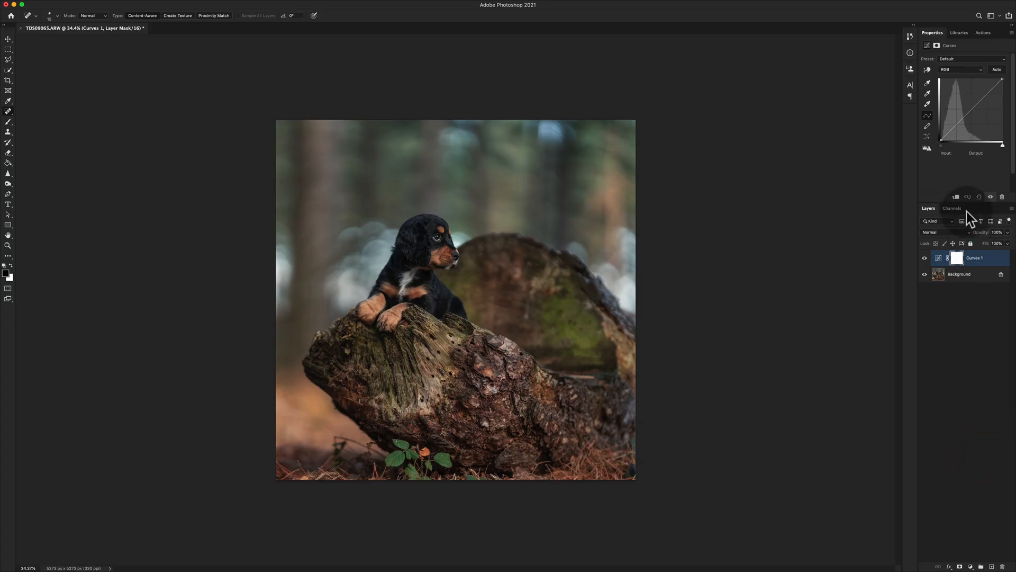
drag(967, 211, 965, 227)
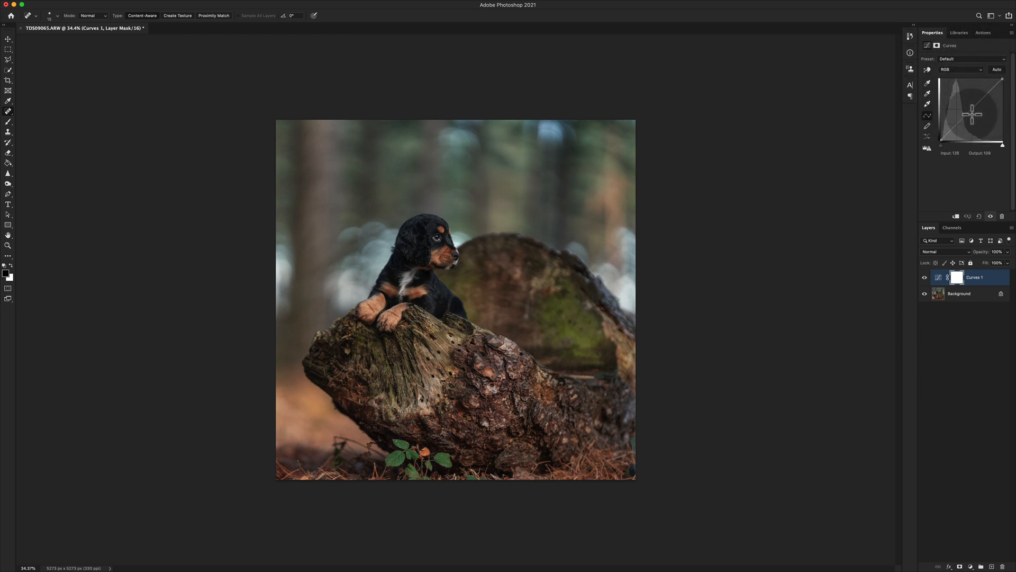
Sample the black fur on the puppy's head with the Curves gray point eyedropper, trying several spots and ending on the crown
click(8, 245)
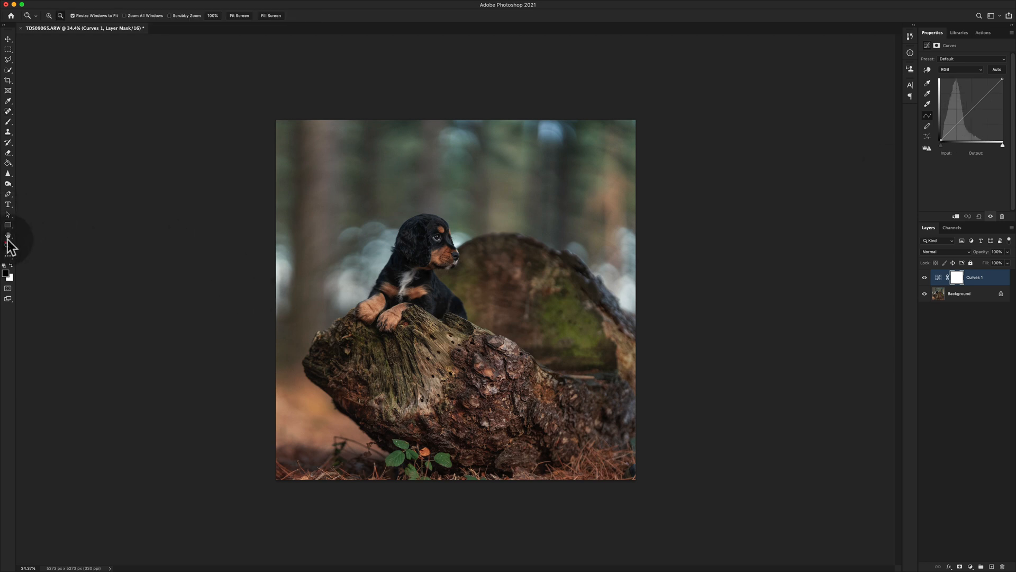
click(239, 15)
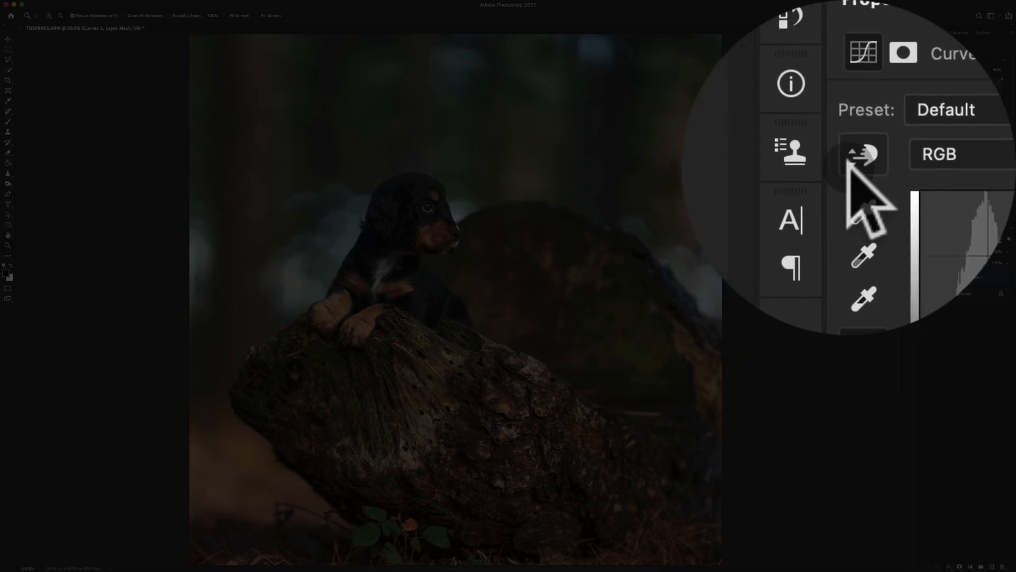
click(849, 171)
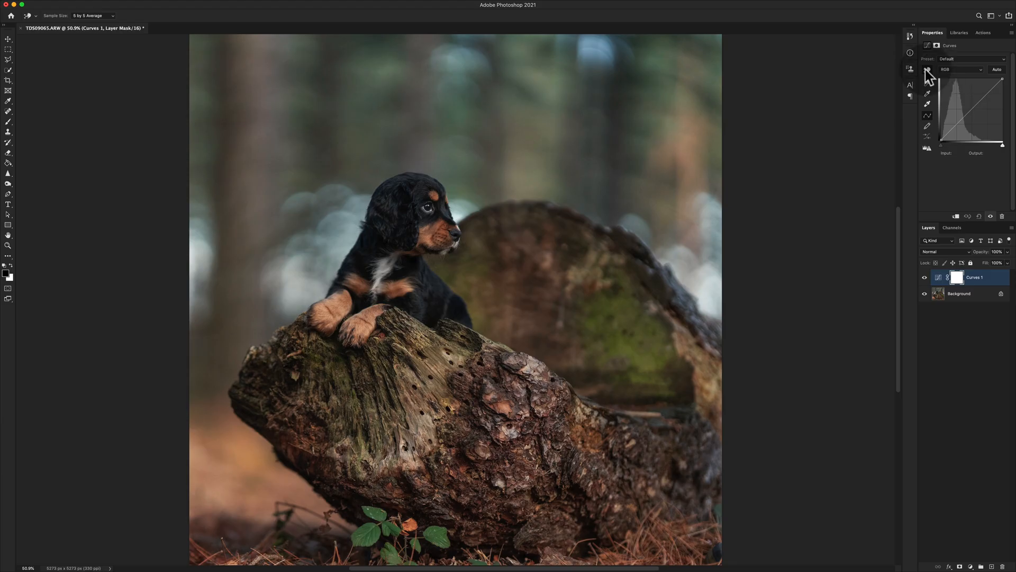
click(926, 70)
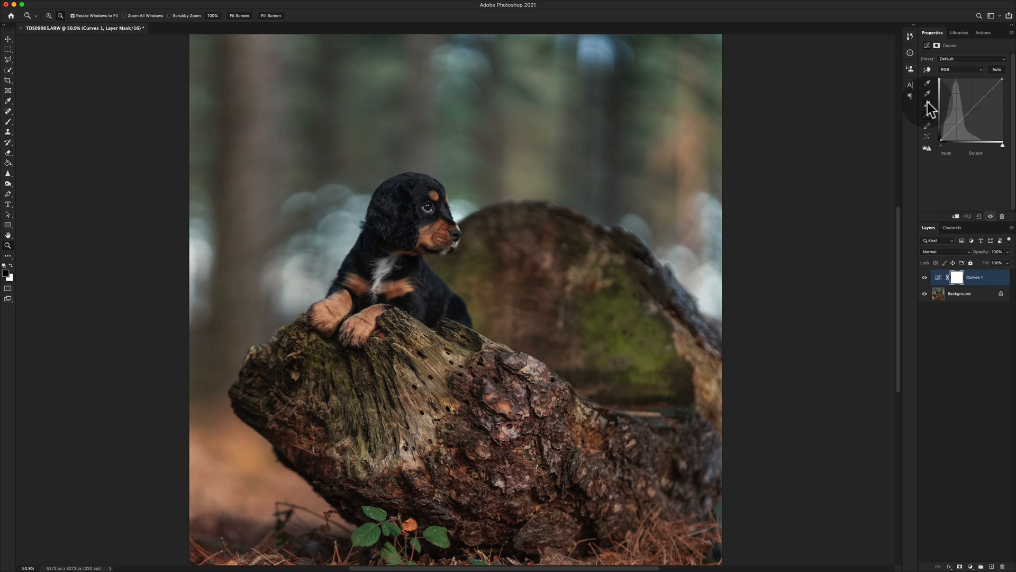
click(928, 103)
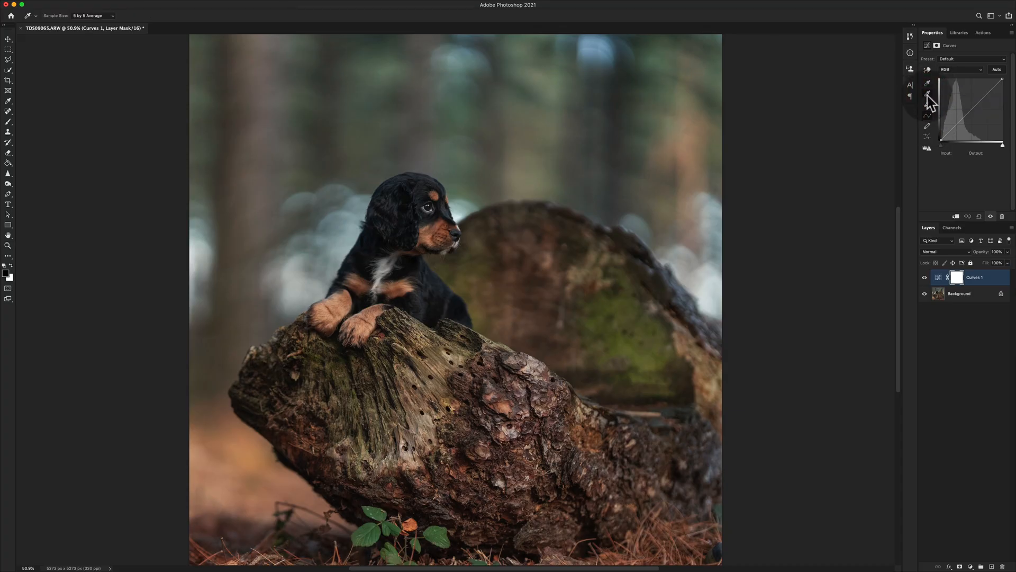
click(927, 94)
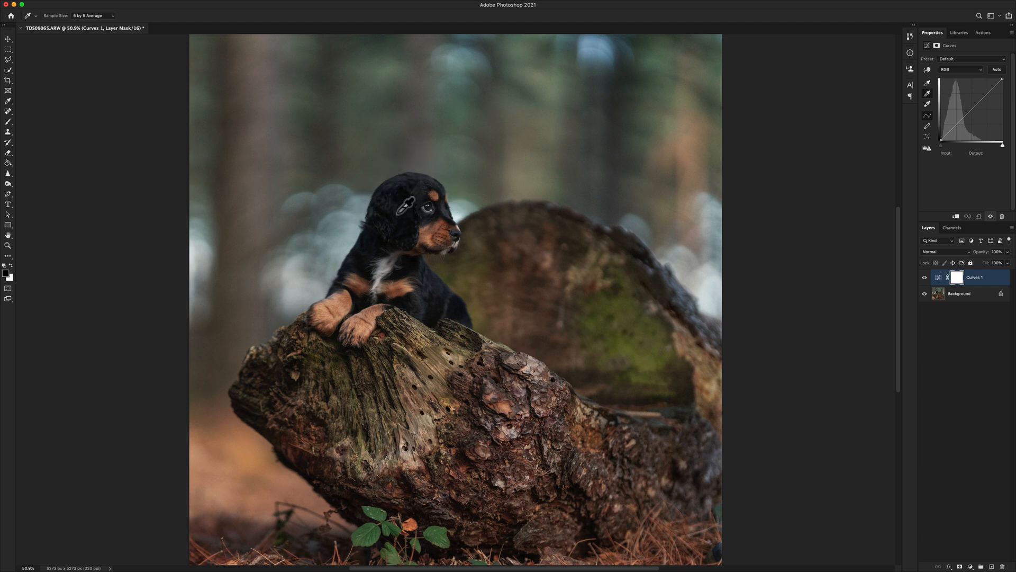
click(394, 188)
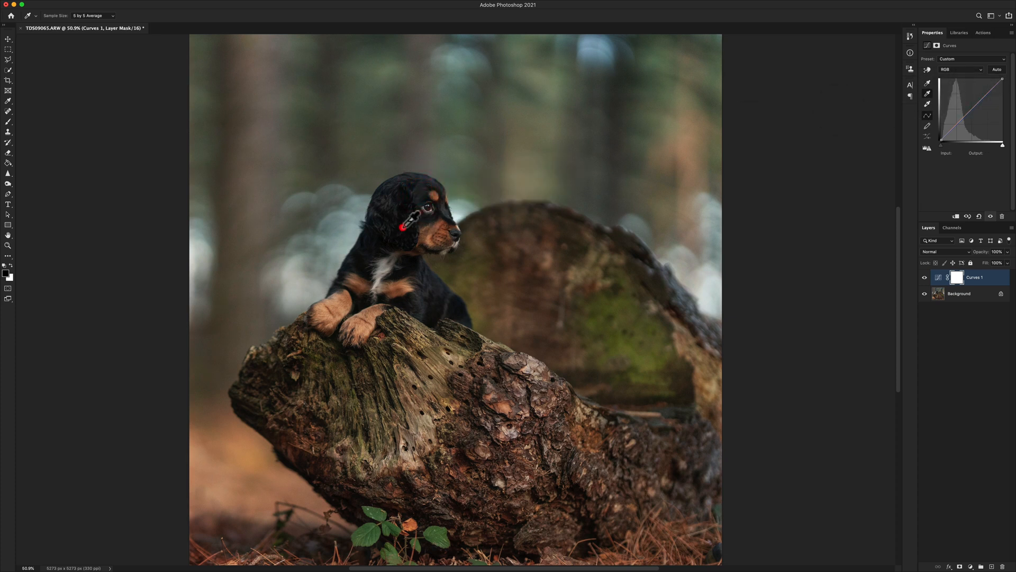
click(387, 198)
click(415, 175)
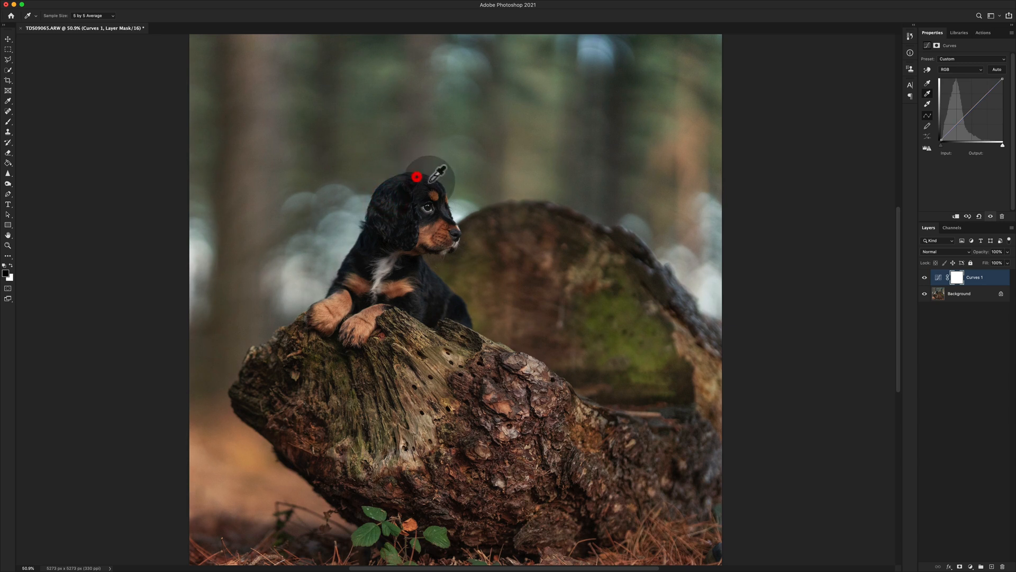
click(441, 189)
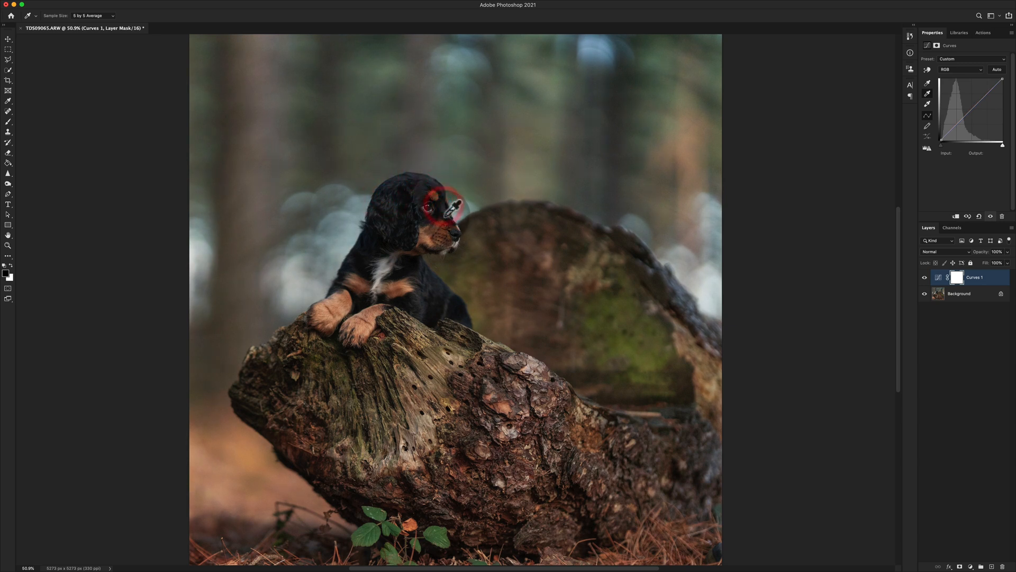
click(418, 193)
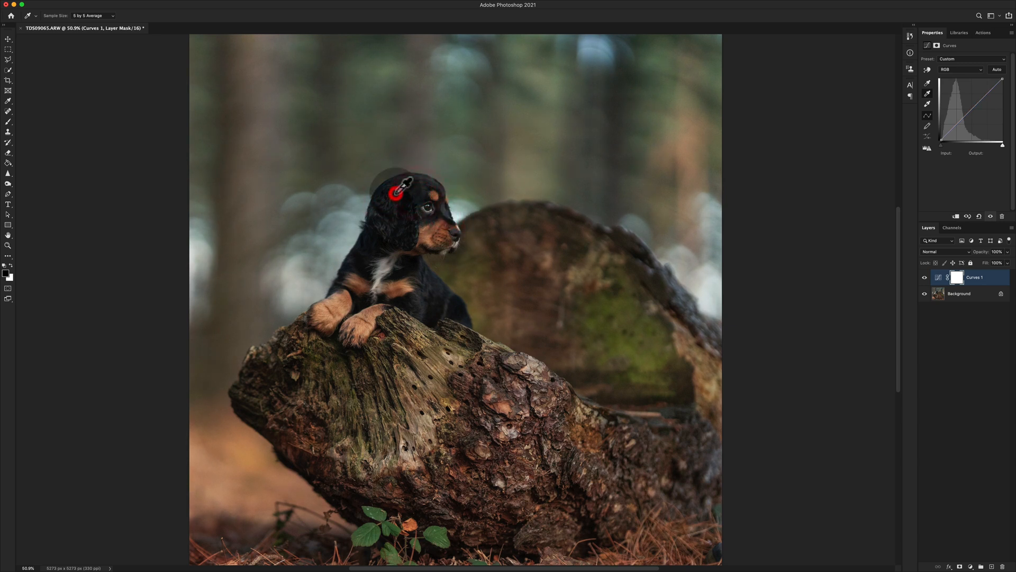
click(386, 224)
click(377, 218)
click(405, 219)
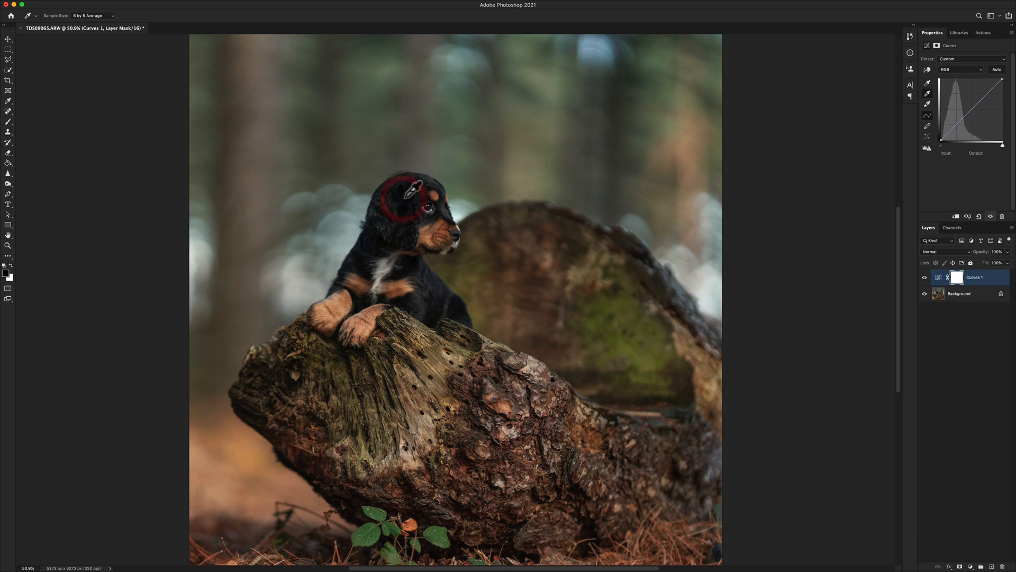
click(395, 180)
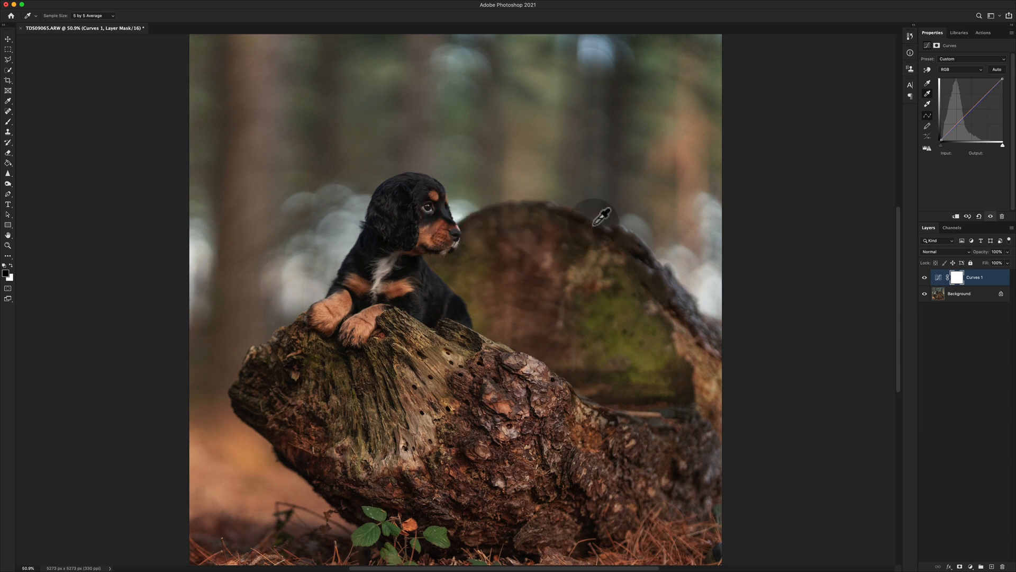
Compare the puppy photo with and without the Curves 1 color correction
click(924, 278)
click(924, 277)
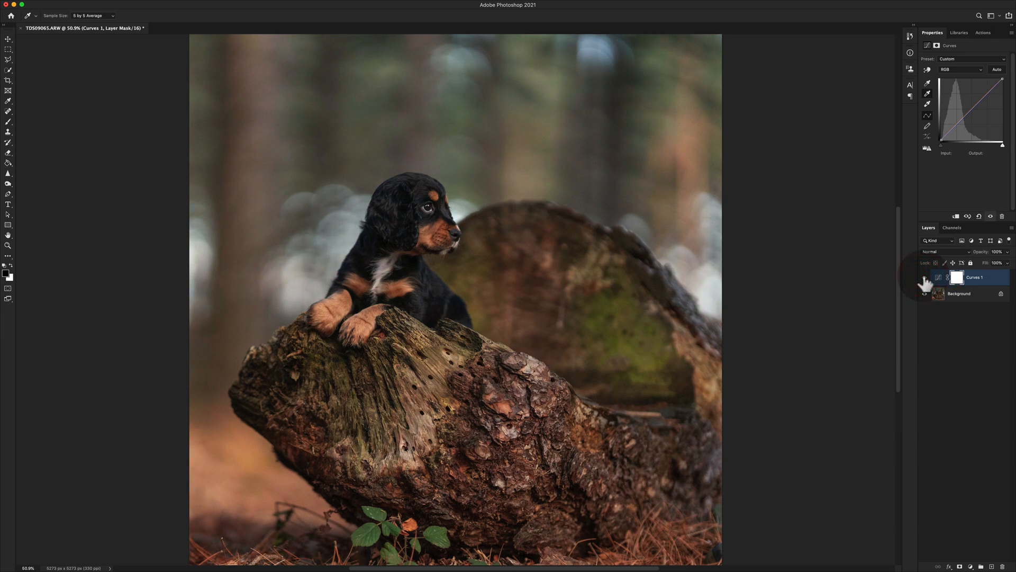
click(924, 278)
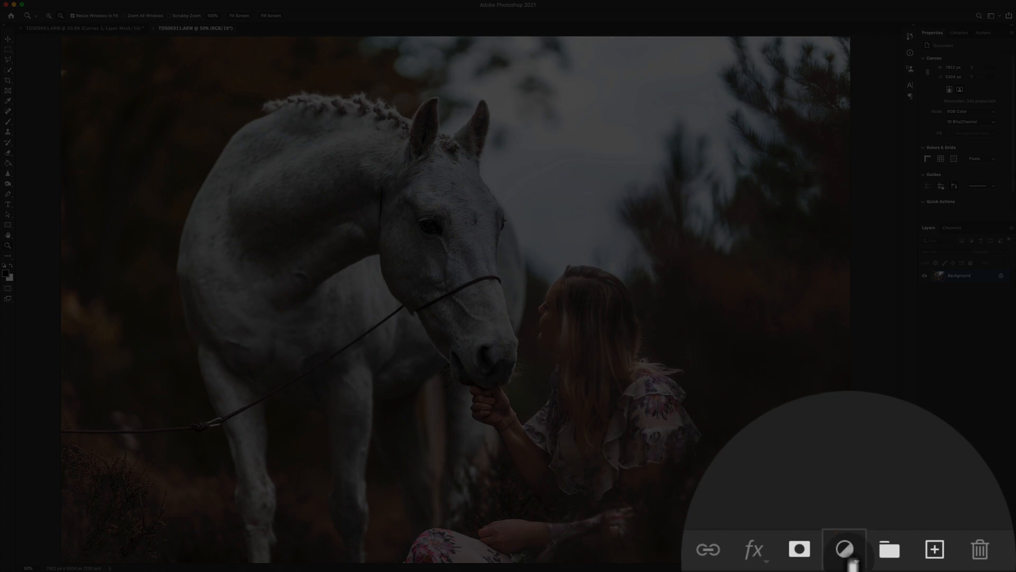
Add a Curves adjustment layer to the horse photo and set its gray point from the horse's forehead
click(847, 550)
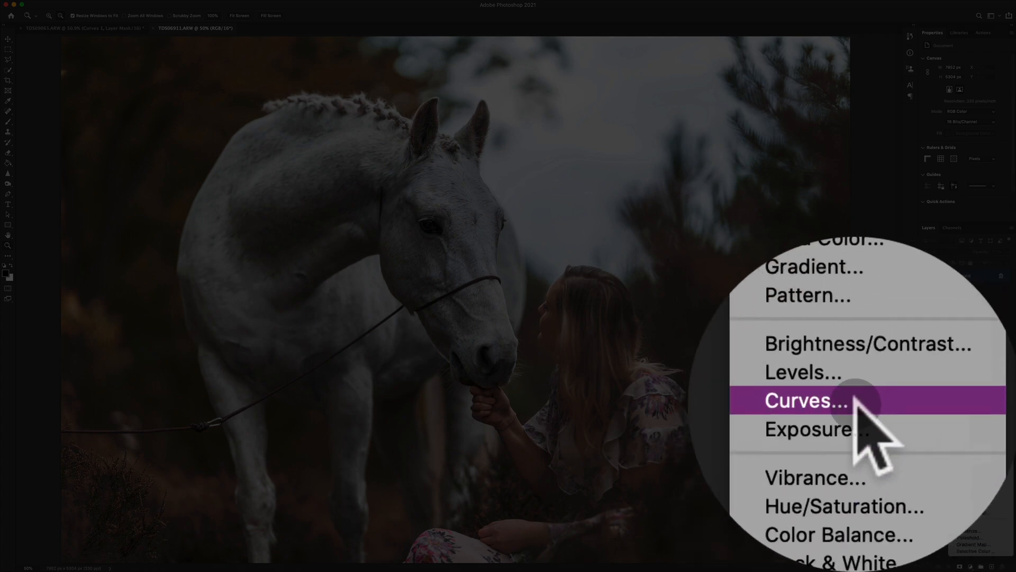
click(969, 453)
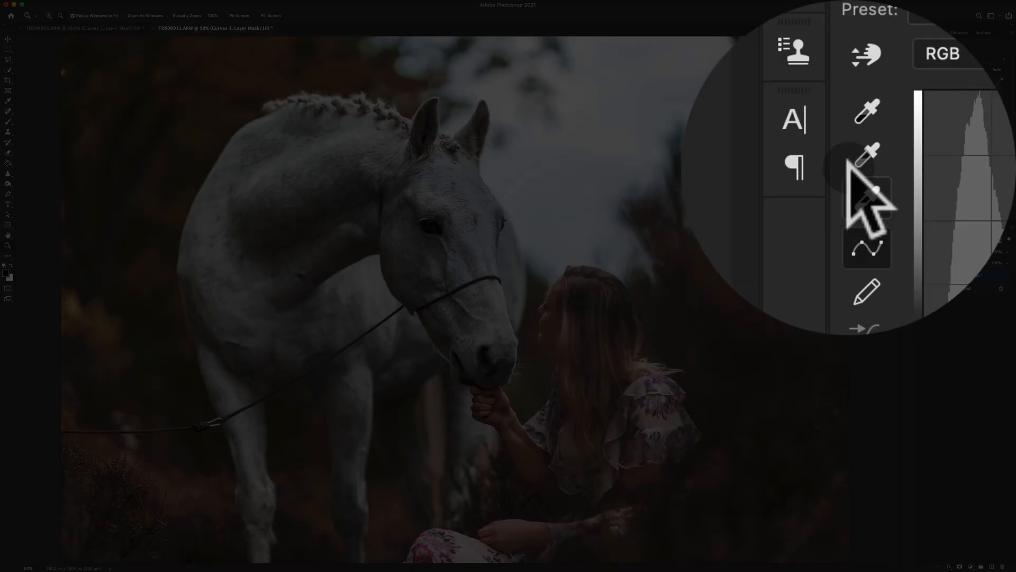
click(928, 93)
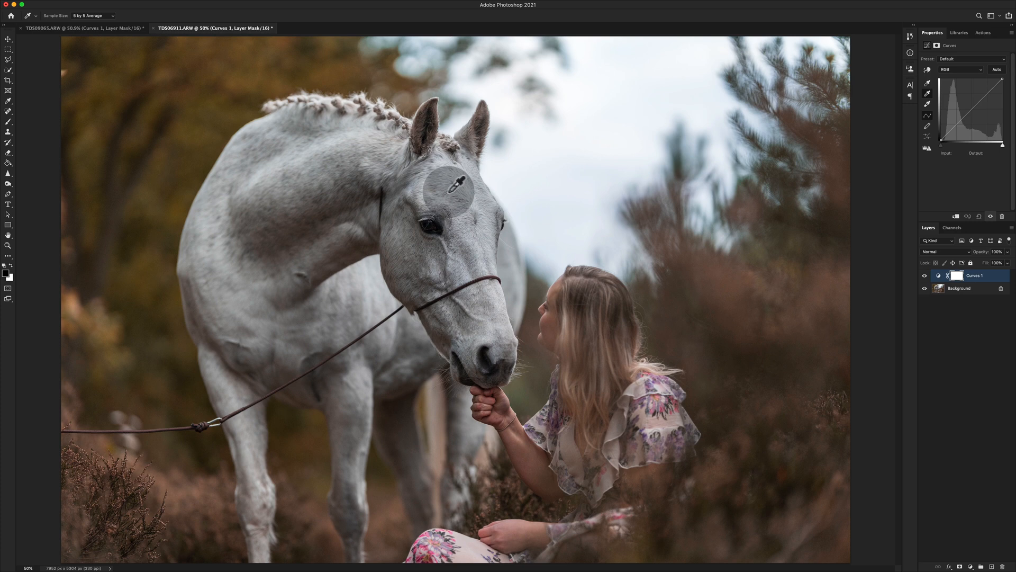
click(449, 192)
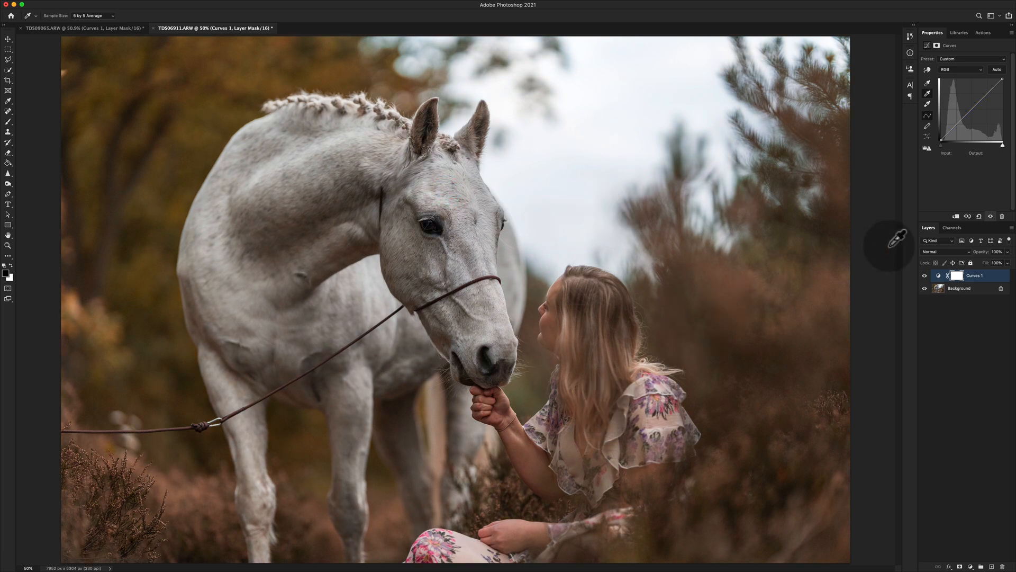
Compare the horse photo with and without its Curves correction, and return to the puppy photo TDS09065.ARW
click(925, 276)
click(924, 275)
click(925, 276)
click(924, 276)
key(z)
click(924, 276)
click(924, 276)
click(924, 276)
click(924, 275)
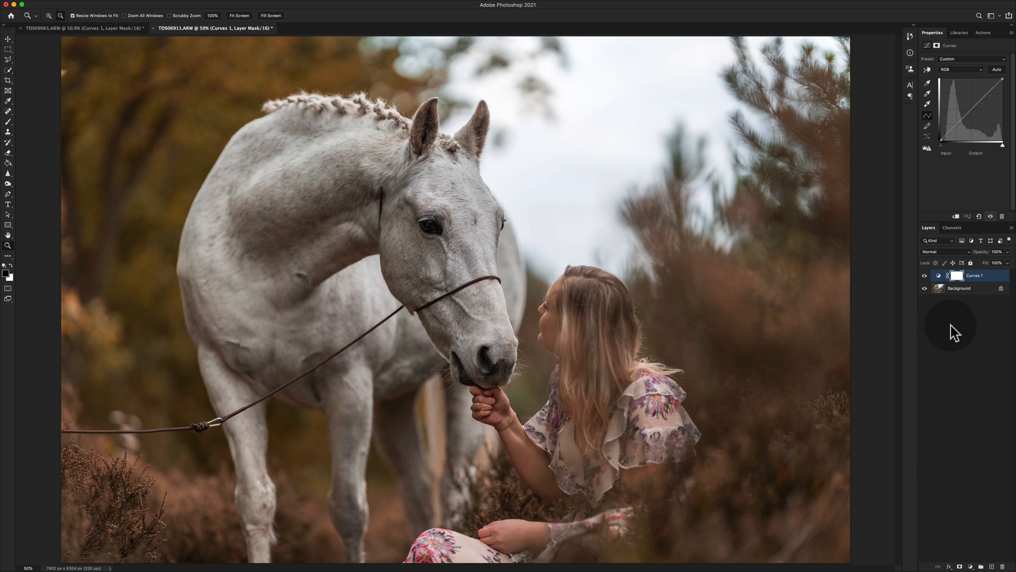
click(114, 28)
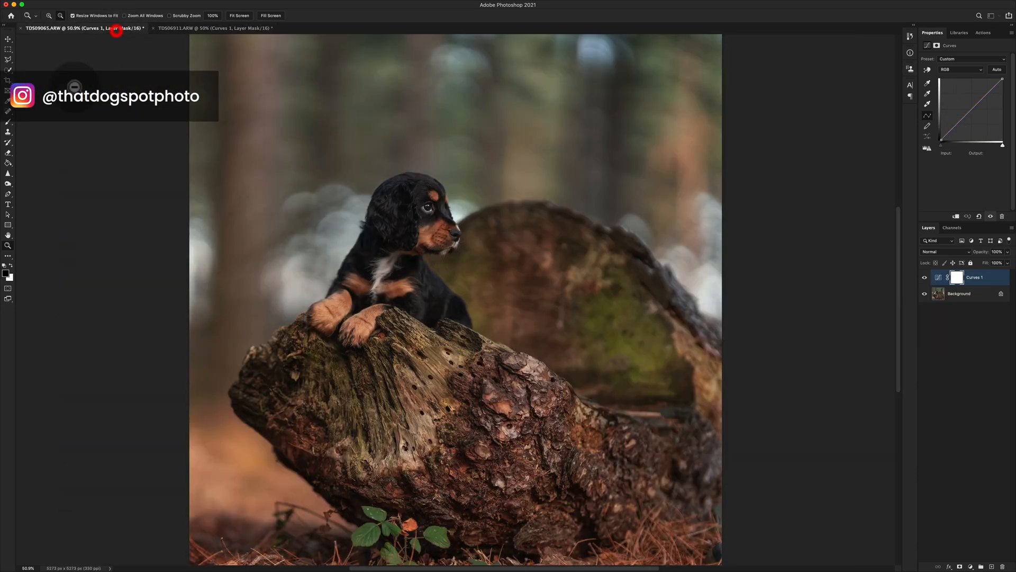